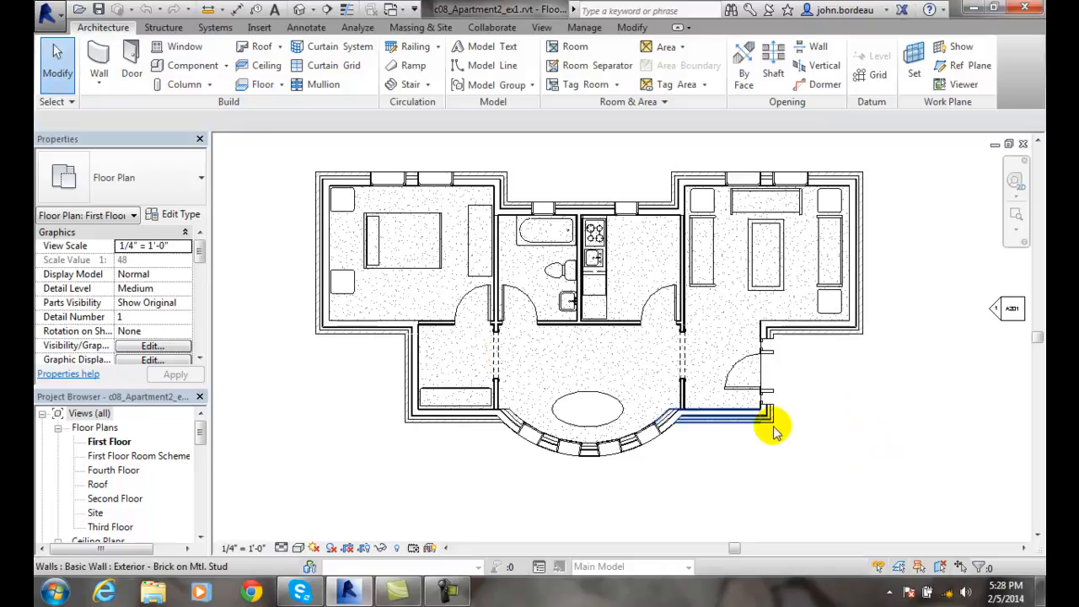
# Select the entire apartment plan and filter the selection down to doors, walls and windows only
pyautogui.moveTo(909, 481); pyautogui.dragTo(305, 162)
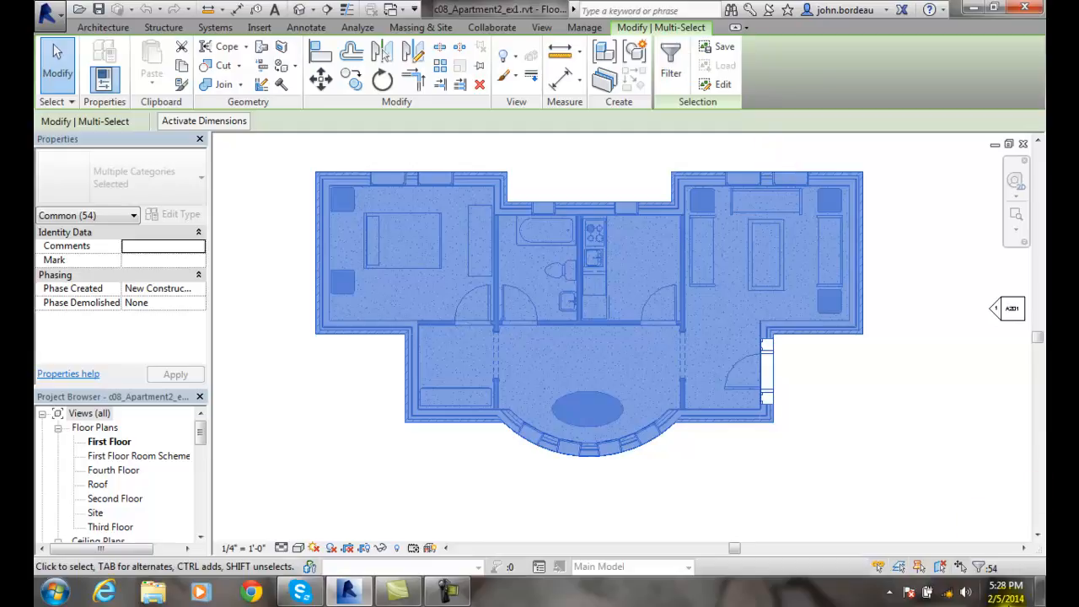
pyautogui.click(670, 68)
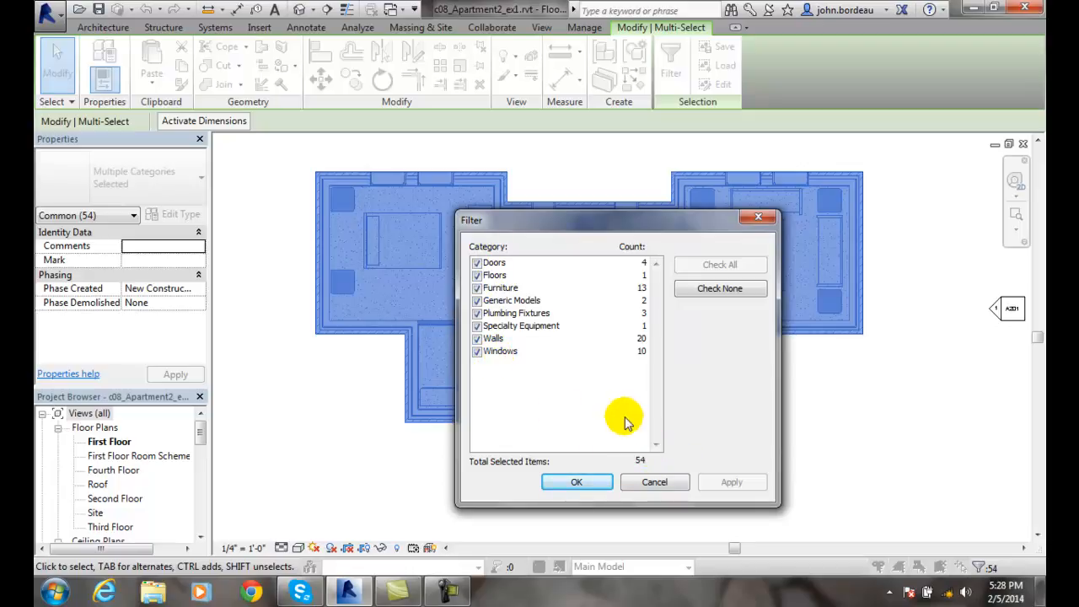
pyautogui.click(477, 274)
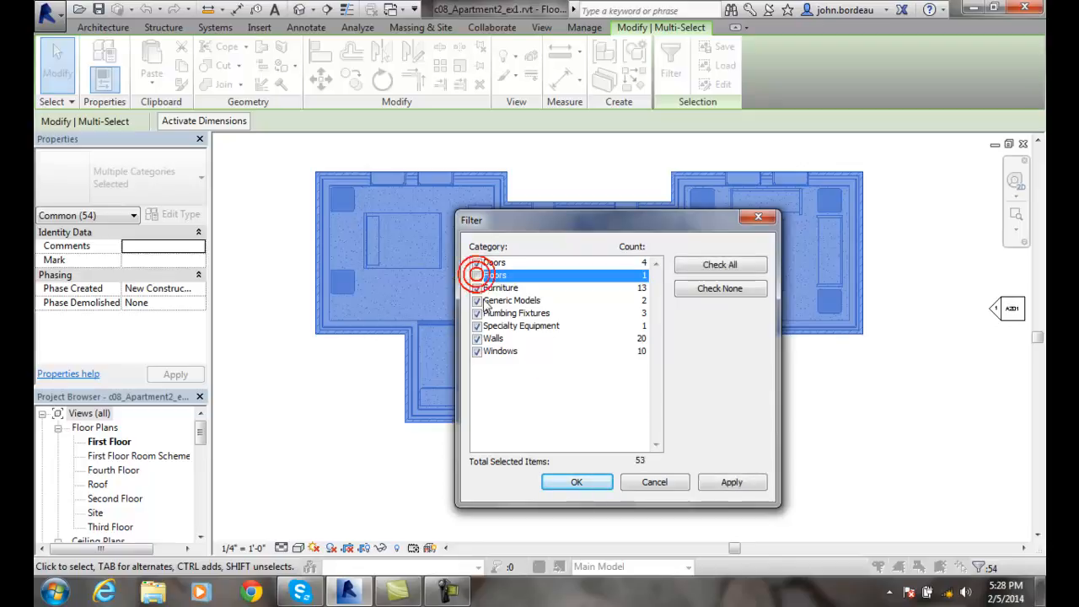
pyautogui.click(477, 287)
pyautogui.click(477, 300)
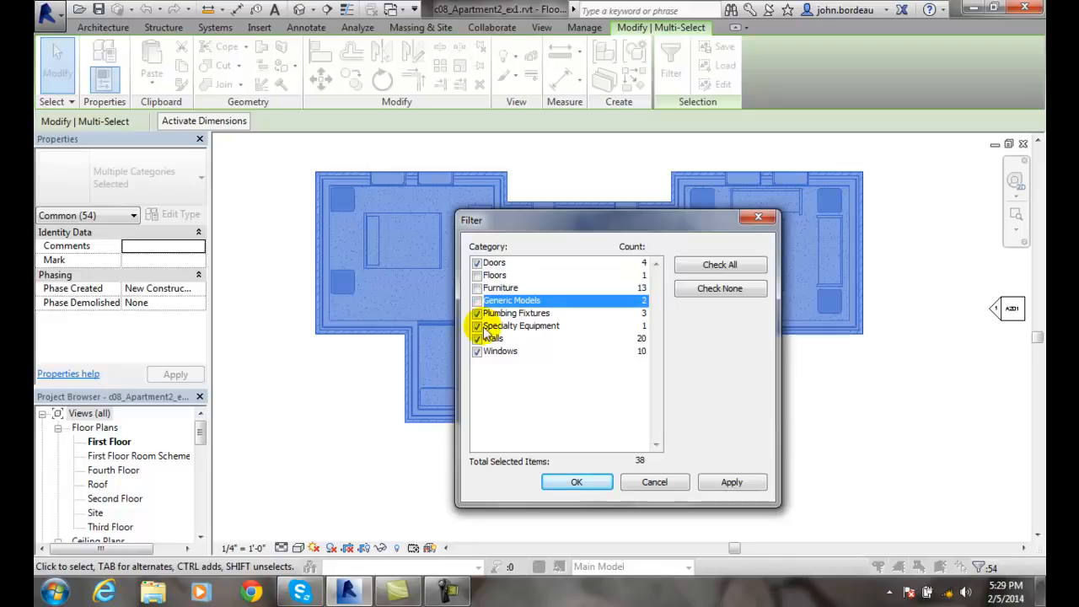
pyautogui.click(477, 312)
pyautogui.click(477, 326)
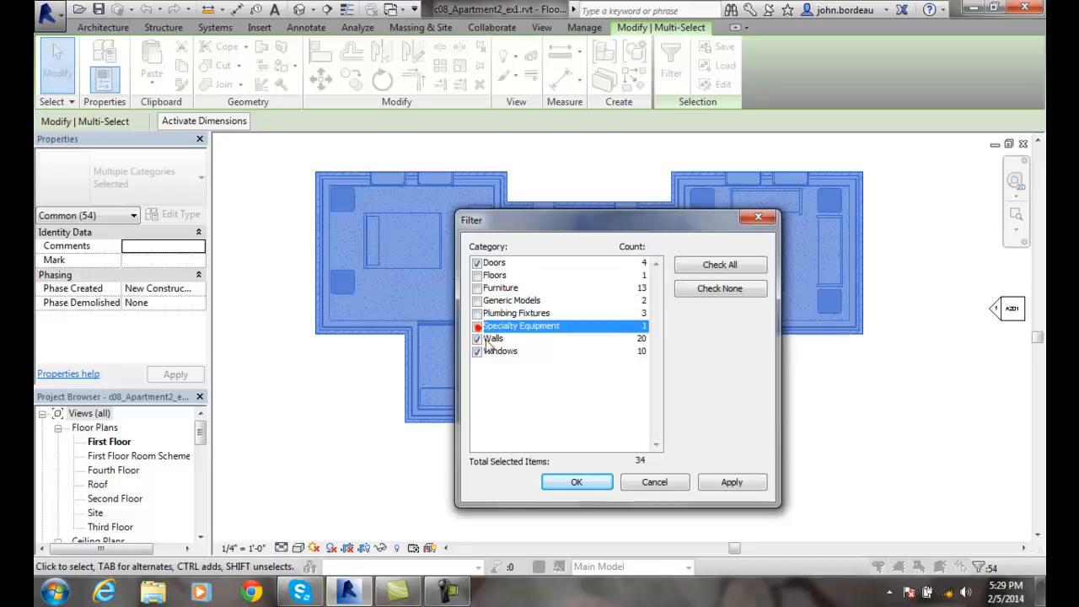
pyautogui.click(585, 482)
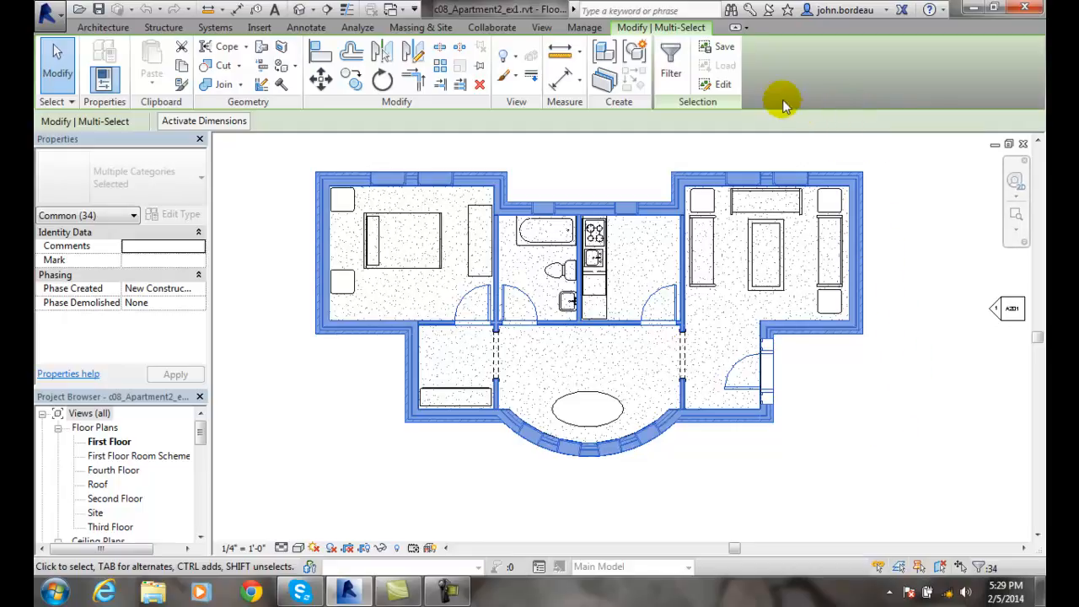
# Save the filtered selection under the name Walls-doors-windows and deselect everything
pyautogui.click(722, 49)
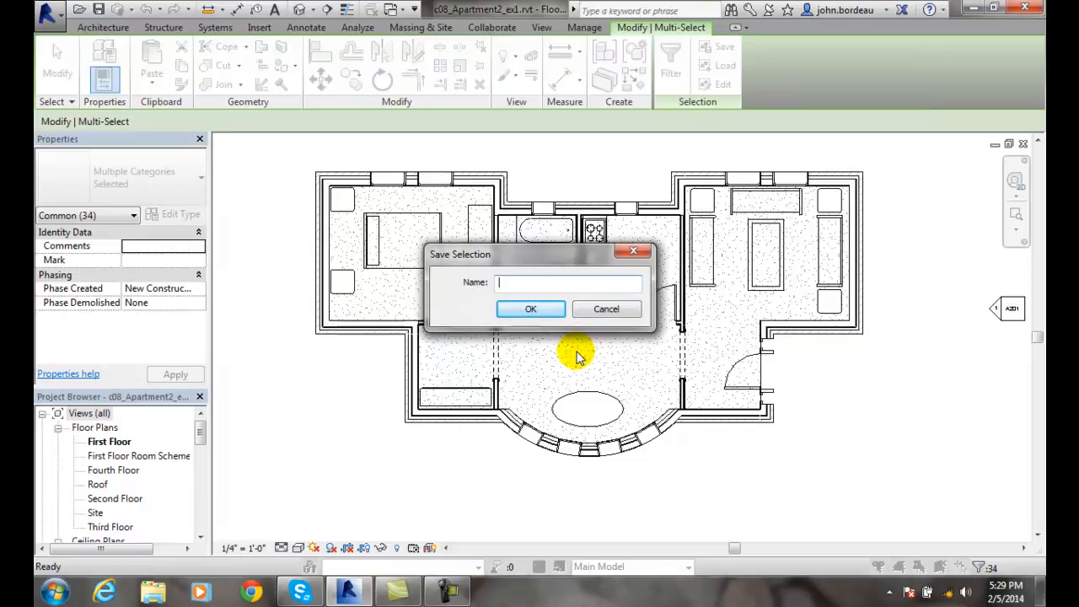
pyautogui.write('Walls-doors-windows')
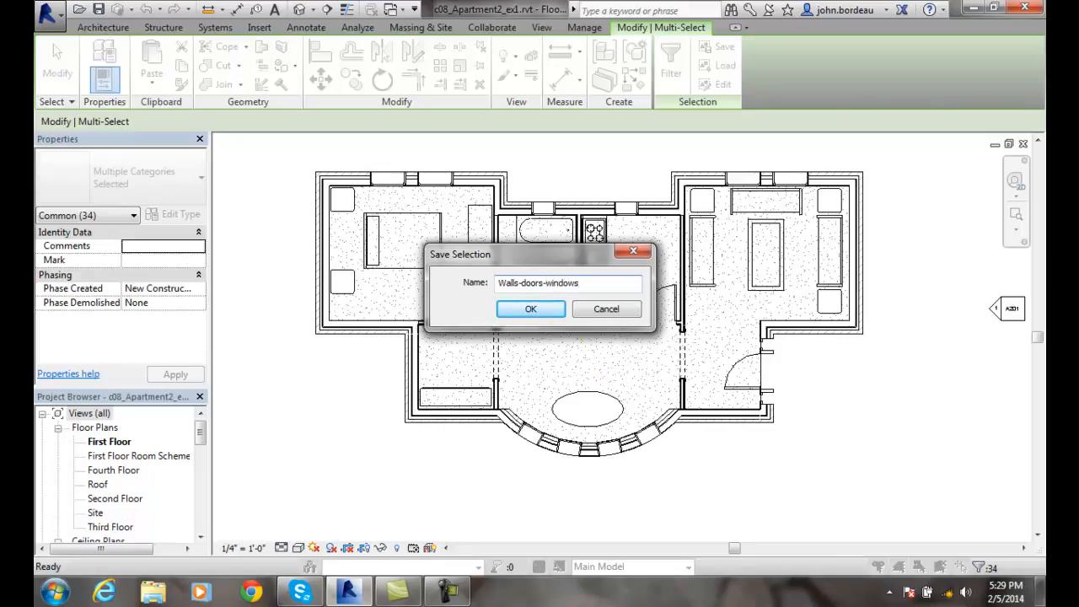
pyautogui.click(531, 309)
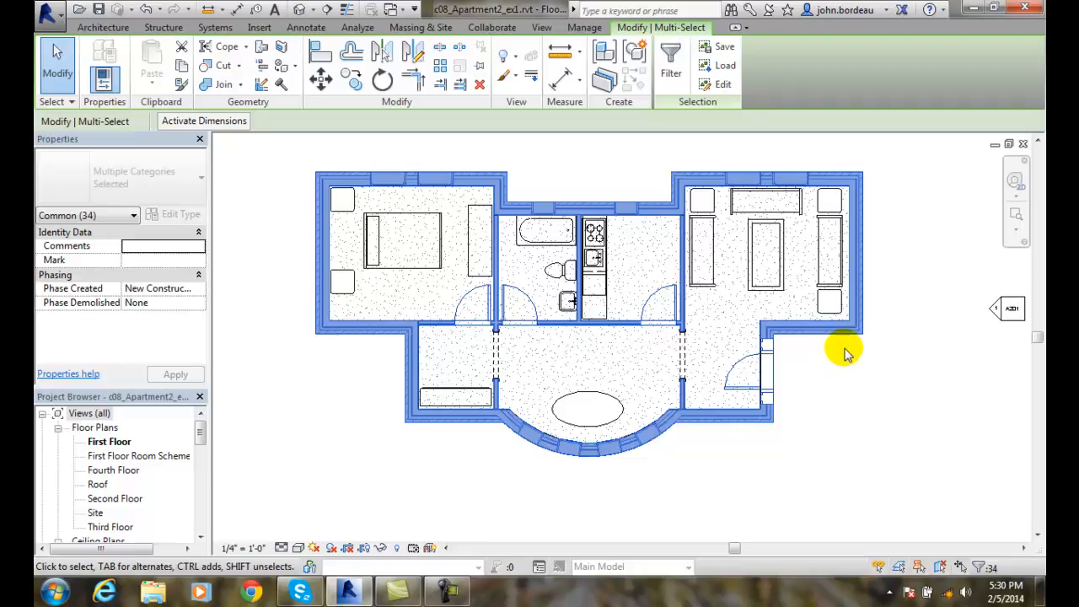
pyautogui.click(846, 356)
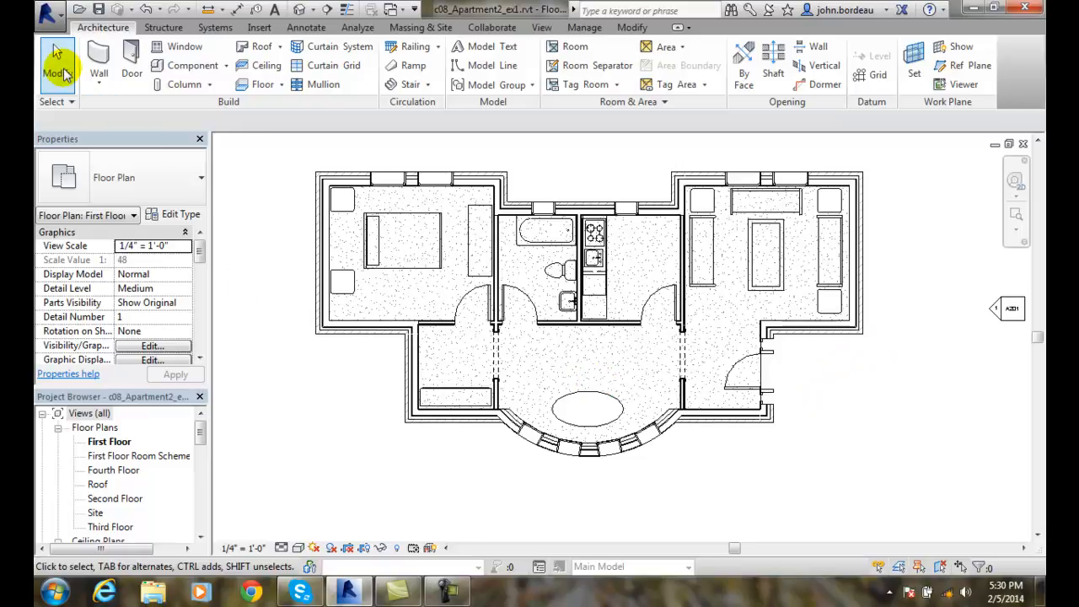
# Select both end tables, the double bed and the dresser in the bedroom together
pyautogui.click(348, 285)
pyautogui.keyDown('ctrl'); pyautogui.click(349, 211); pyautogui.keyUp('ctrl')
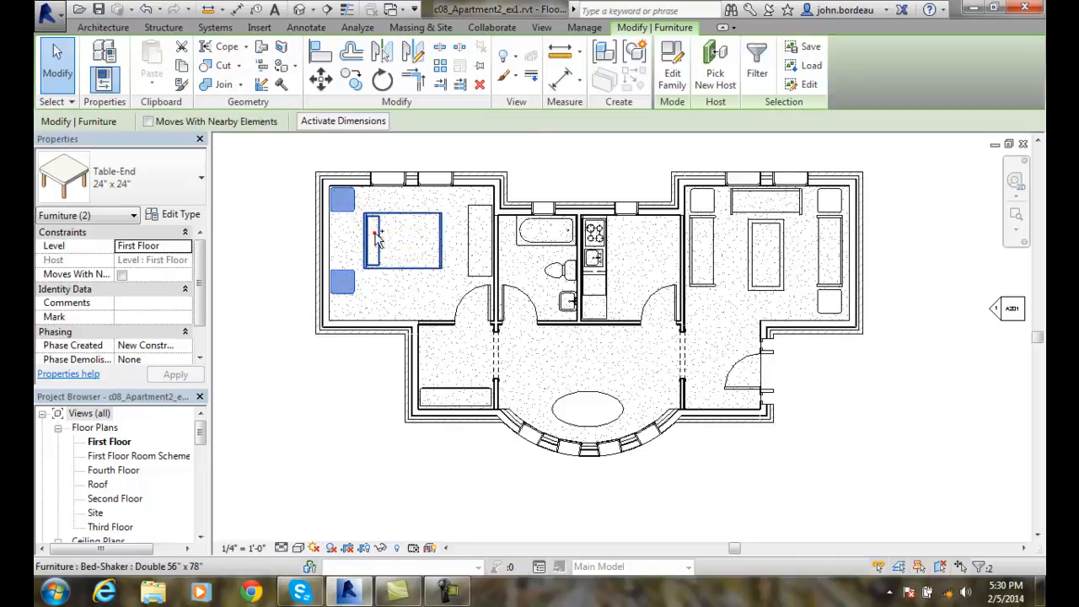
pyautogui.keyDown('ctrl'); pyautogui.click(376, 234); pyautogui.keyUp('ctrl')
pyautogui.keyDown('ctrl'); pyautogui.click(485, 240); pyautogui.keyUp('ctrl')
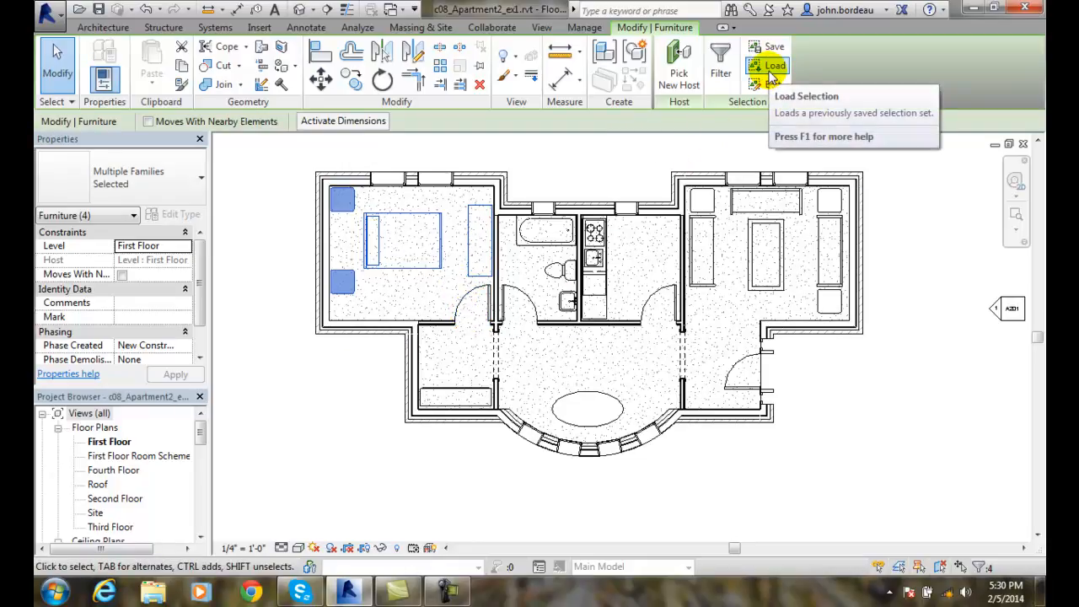
# Load the saved Walls-doors-windows selection in addition to the bedroom furniture and review the combined categories in the selection filter
pyautogui.click(773, 67)
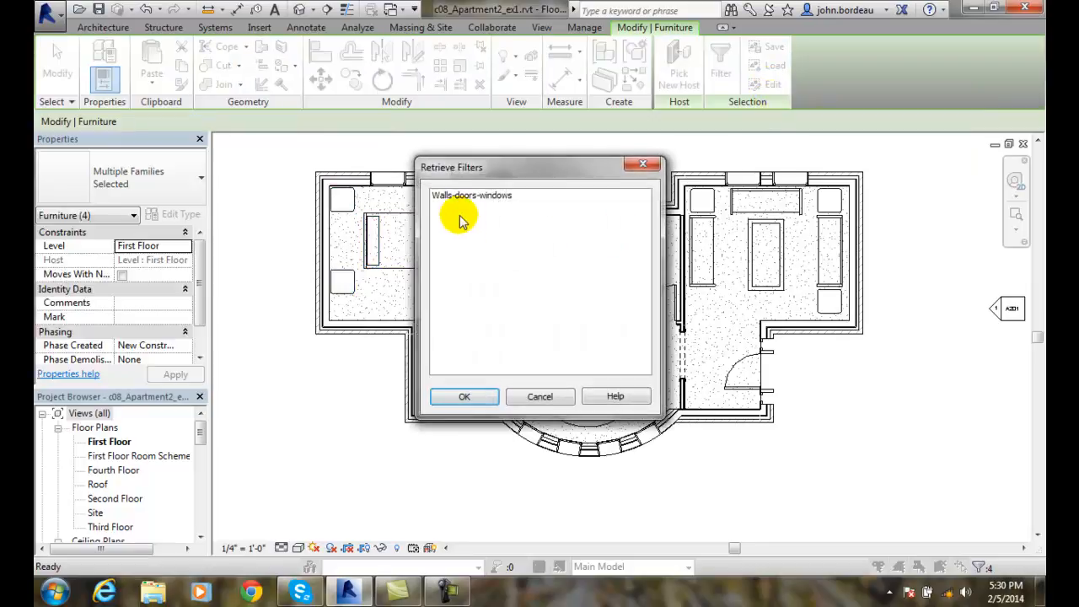
pyautogui.click(438, 196)
pyautogui.click(463, 398)
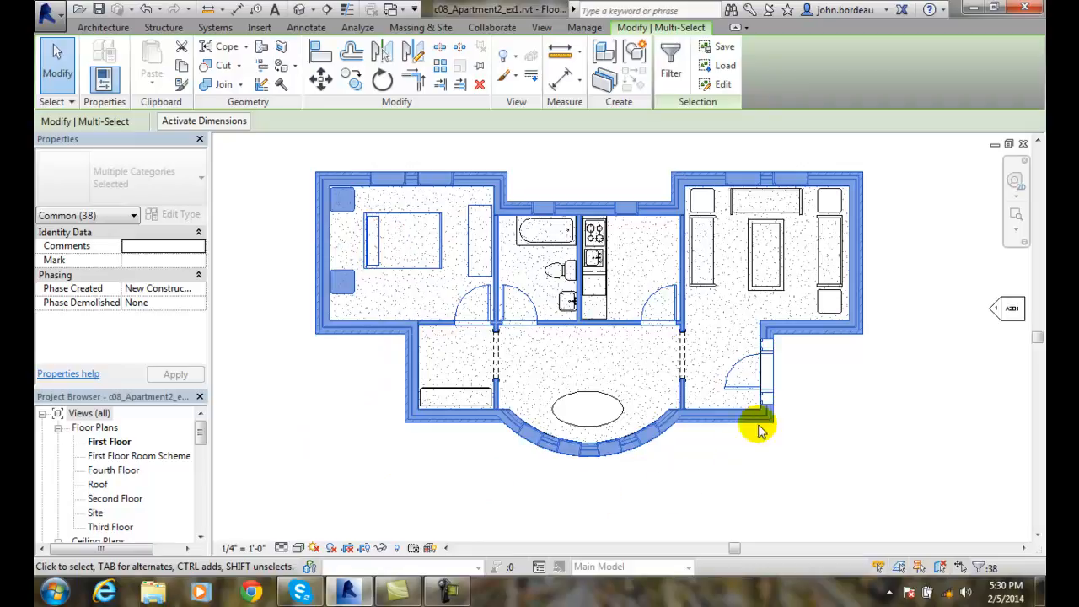
pyautogui.click(673, 78)
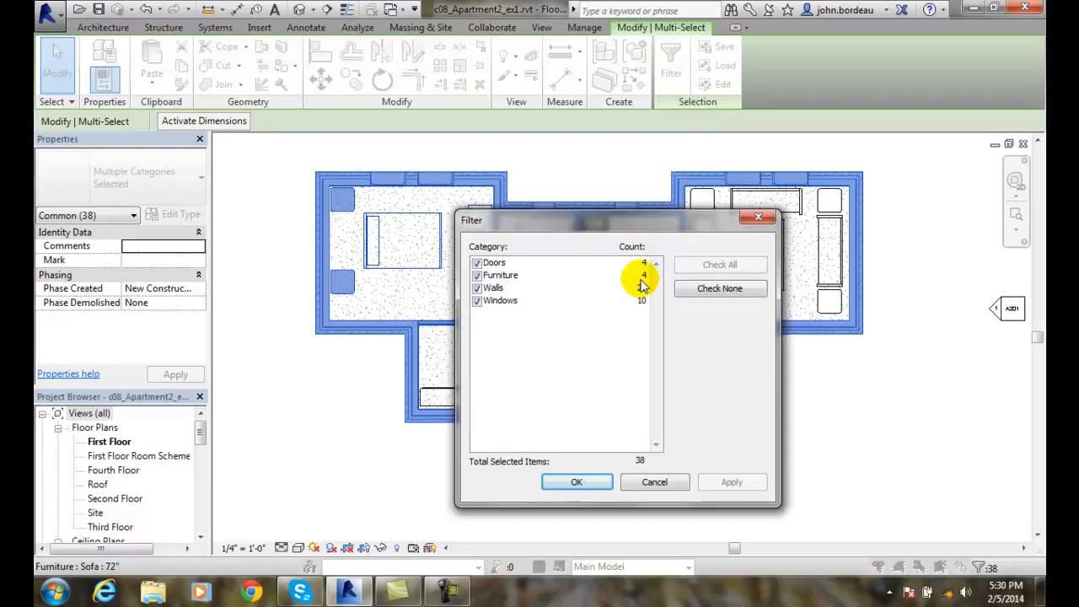
pyautogui.click(656, 482)
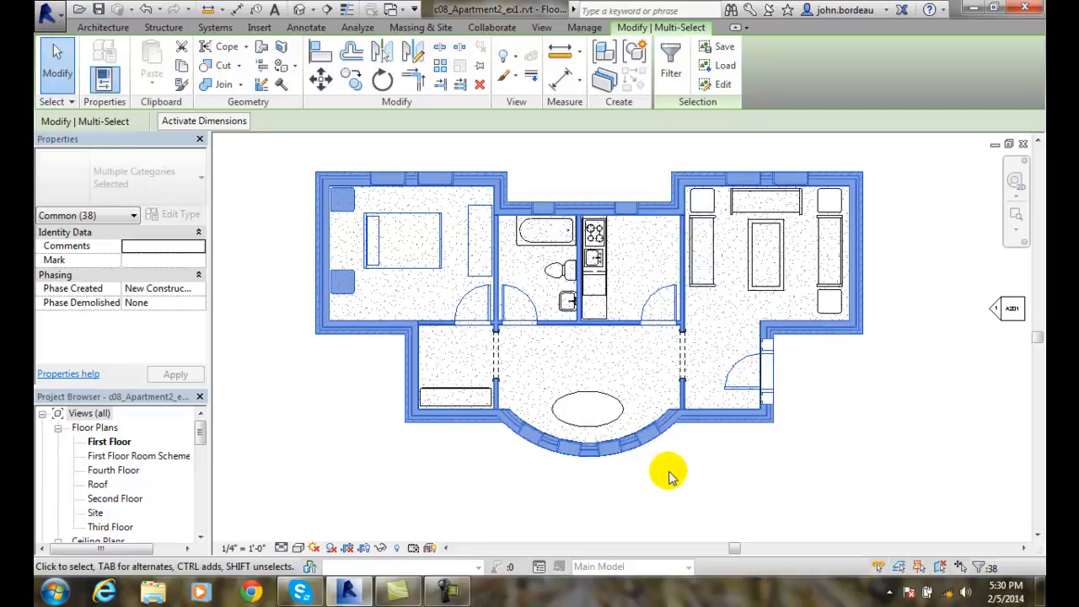
# Create a new filter named Interiors from the saved-selection editor, using the Define Criteria option
pyautogui.click(722, 86)
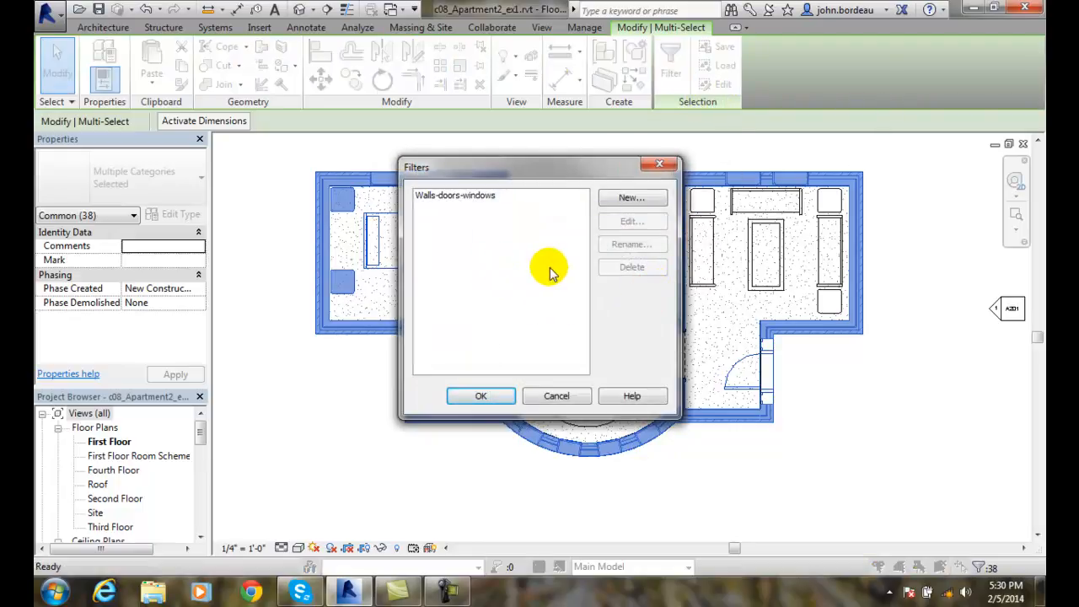
pyautogui.click(634, 201)
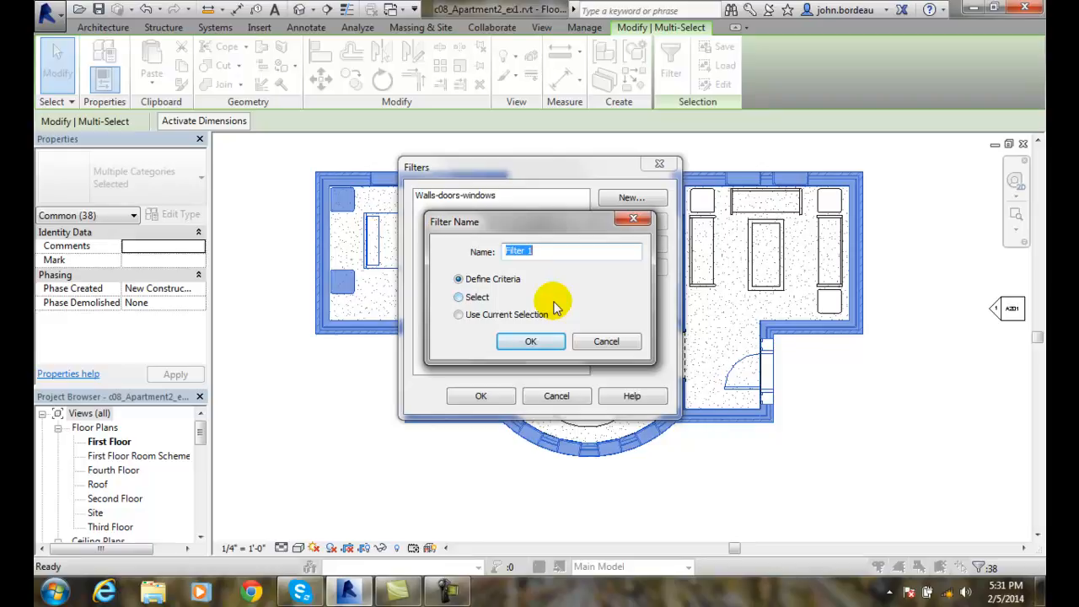
pyautogui.press('BackSpace')
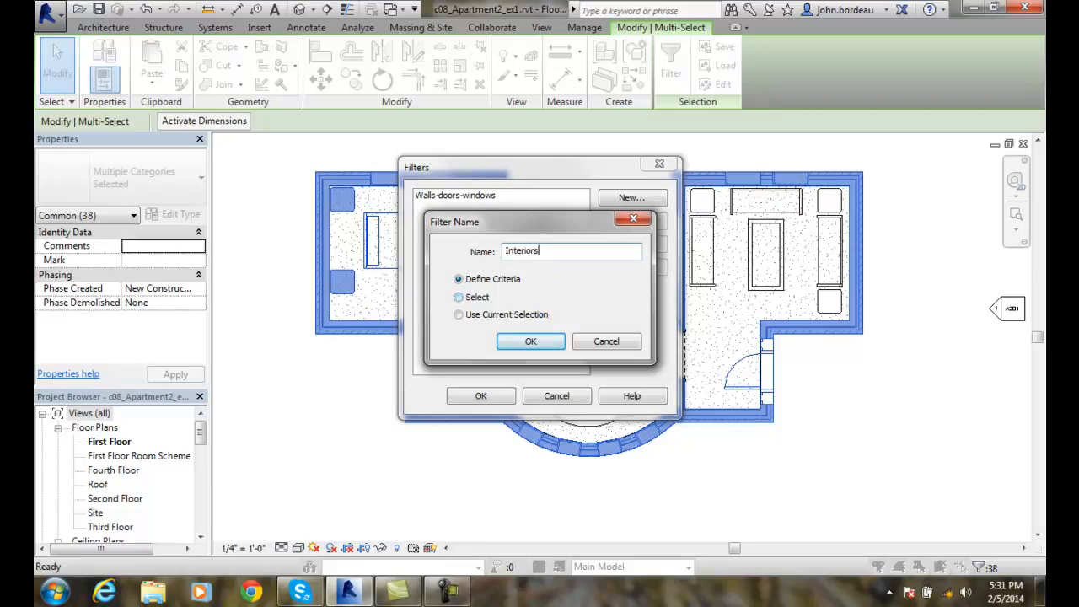
pyautogui.click(531, 342)
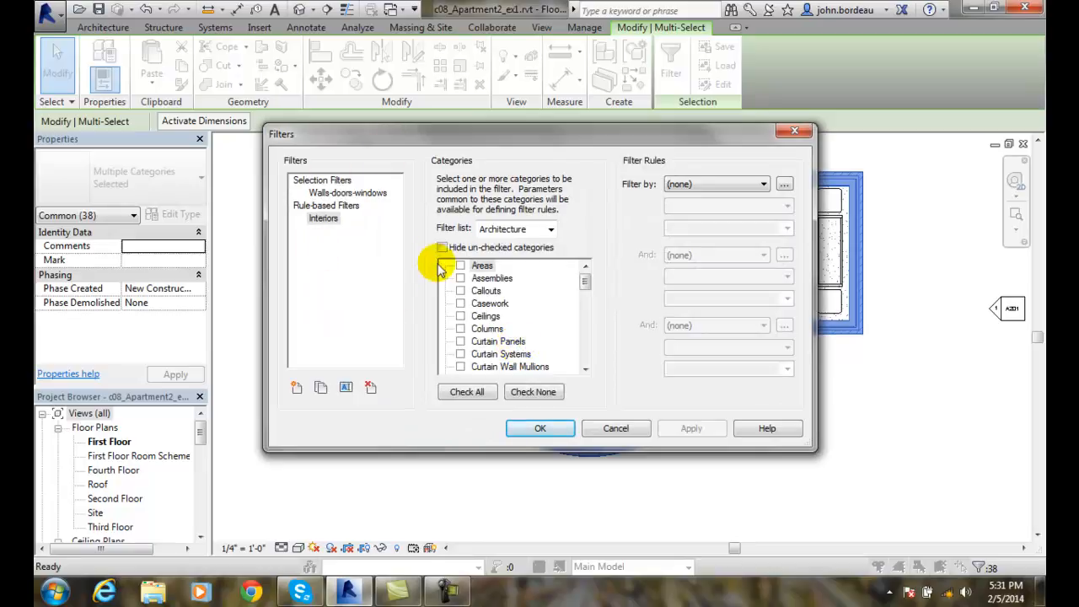
# Extend the Interiors filter's category list to the Structure, Mechanical, Electrical and Piping disciplines as well
pyautogui.click(552, 233)
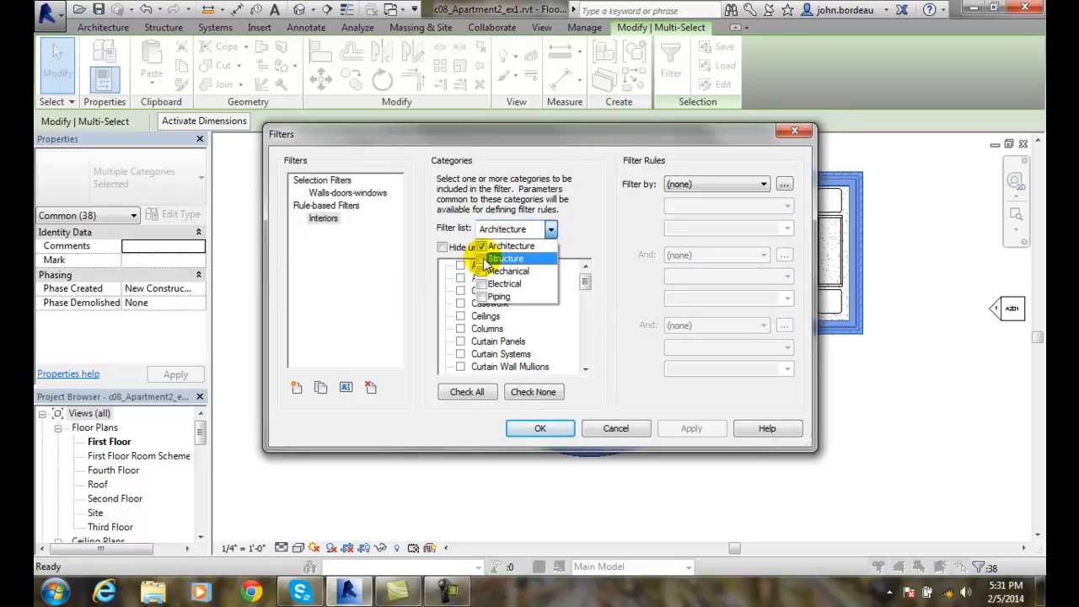
pyautogui.click(482, 258)
pyautogui.click(481, 271)
pyautogui.click(481, 283)
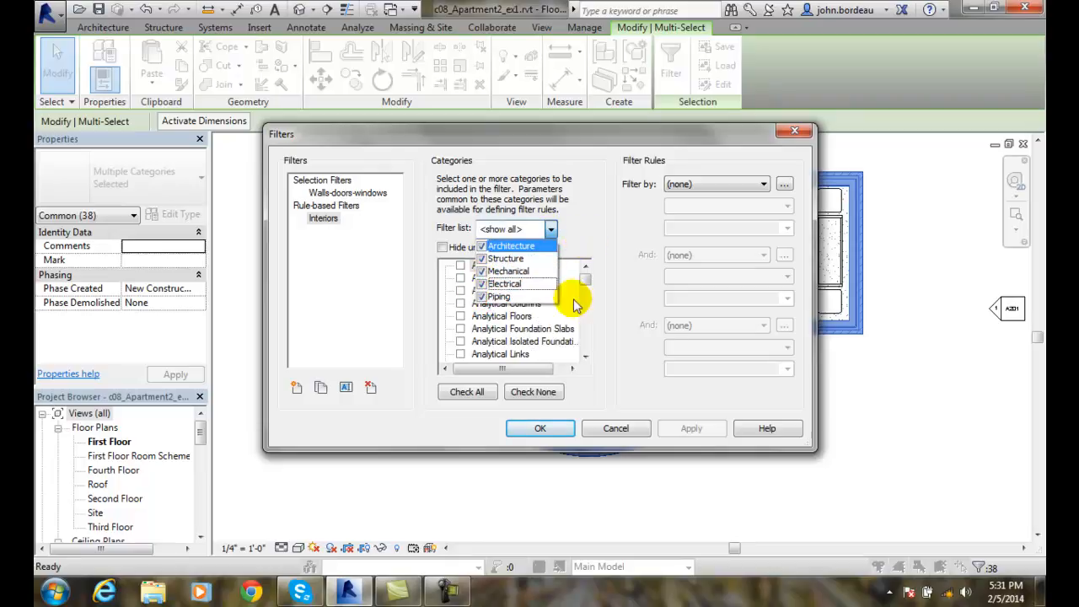
pyautogui.click(593, 233)
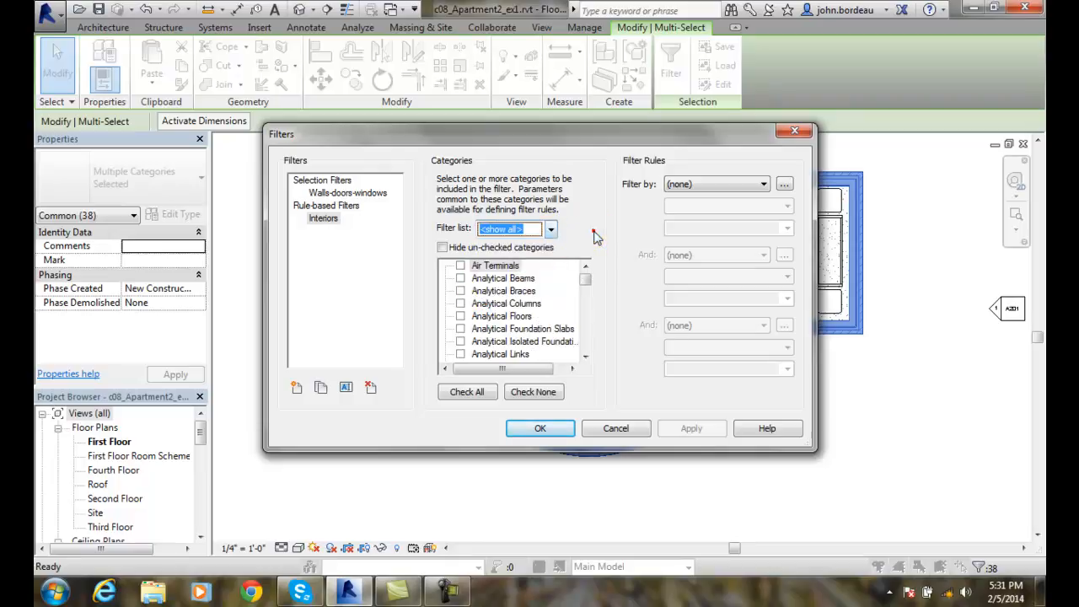
# Restrict the Interiors filter's category list to the Architecture discipline only
pyautogui.click(552, 229)
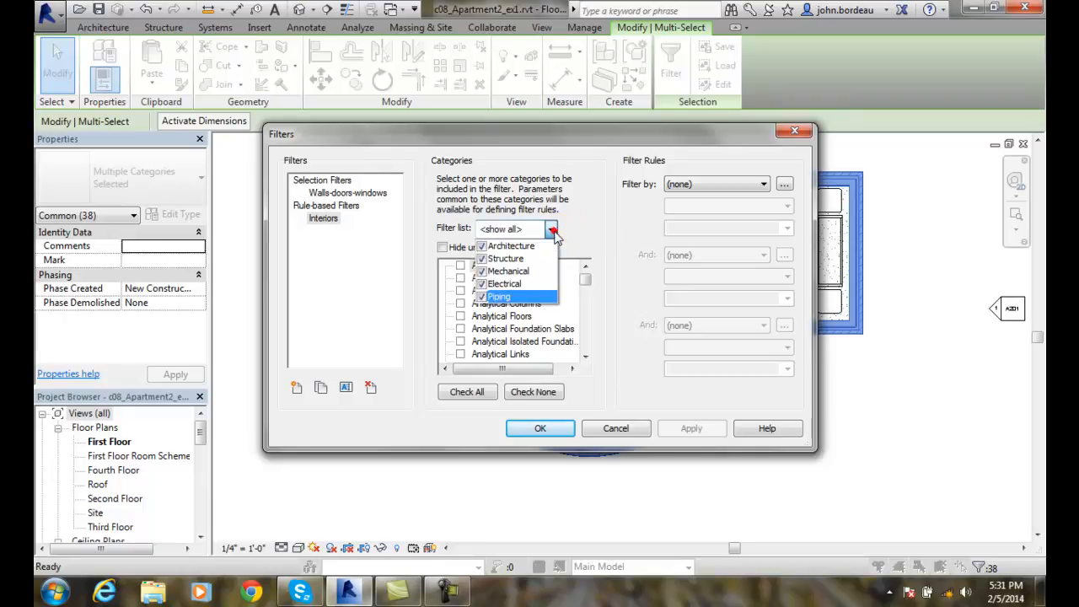
pyautogui.click(483, 285)
pyautogui.click(482, 272)
pyautogui.click(481, 259)
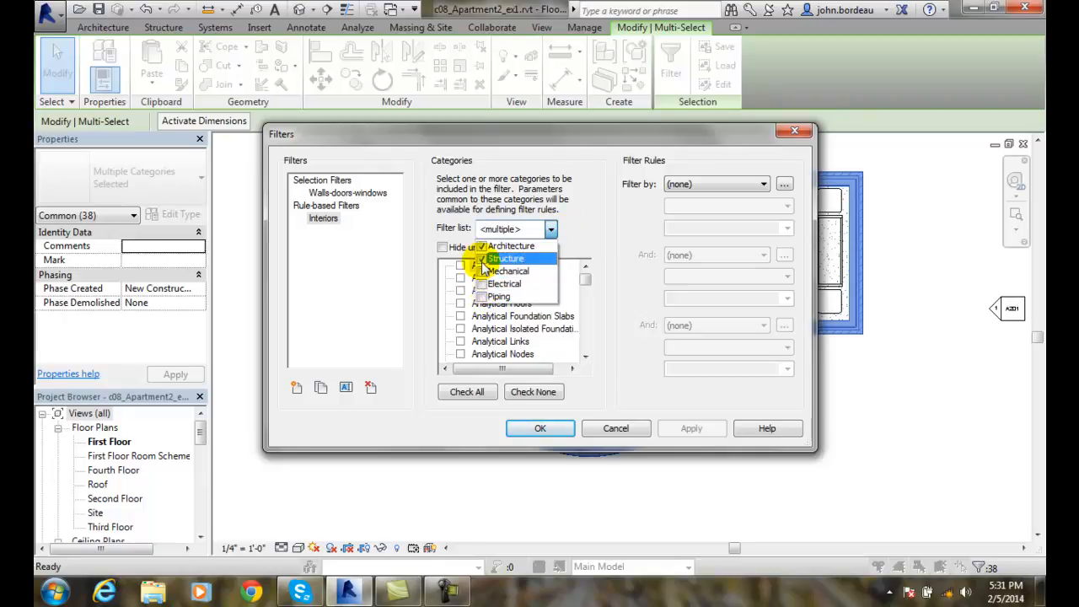
pyautogui.click(596, 229)
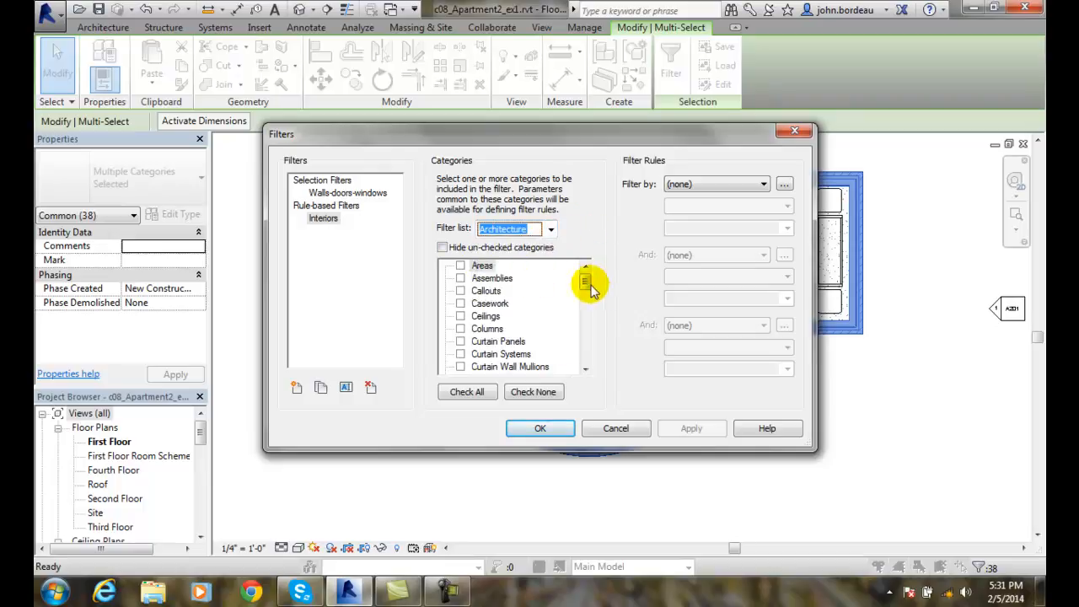
# Include Walls and Windows in the Interiors filter and look through the available rule parameters, discarding the filter edits
pyautogui.moveTo(588, 287); pyautogui.dragTo(599, 364)
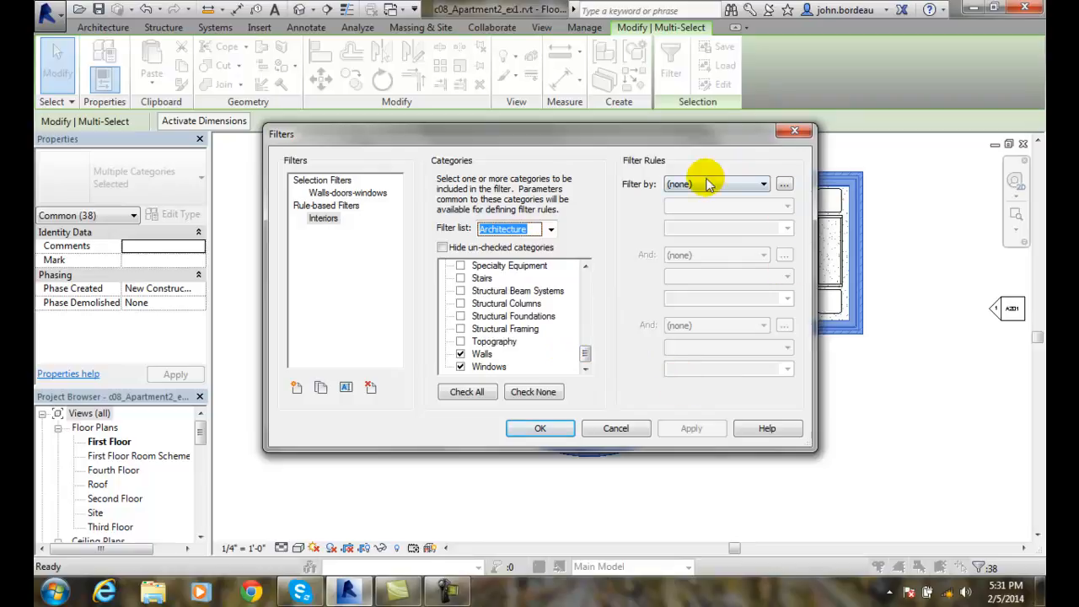
pyautogui.click(766, 186)
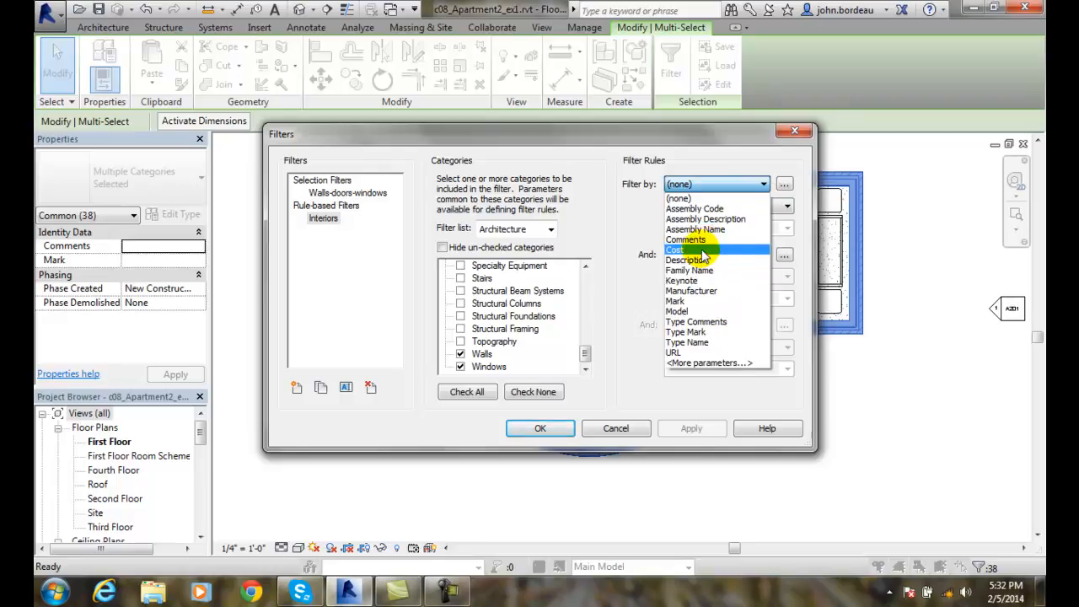
pyautogui.click(803, 211)
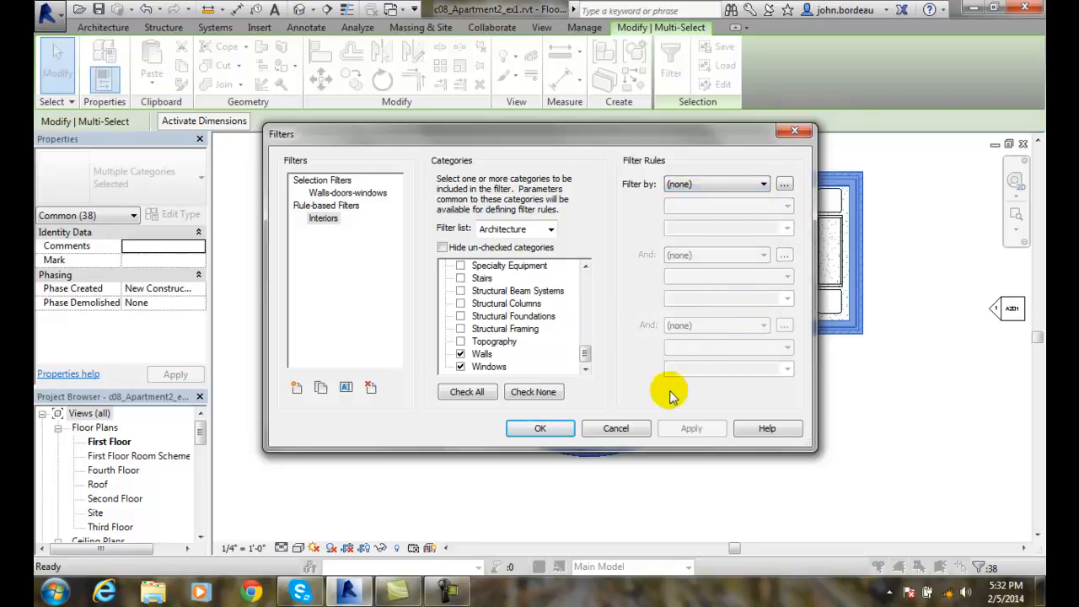
pyautogui.click(639, 429)
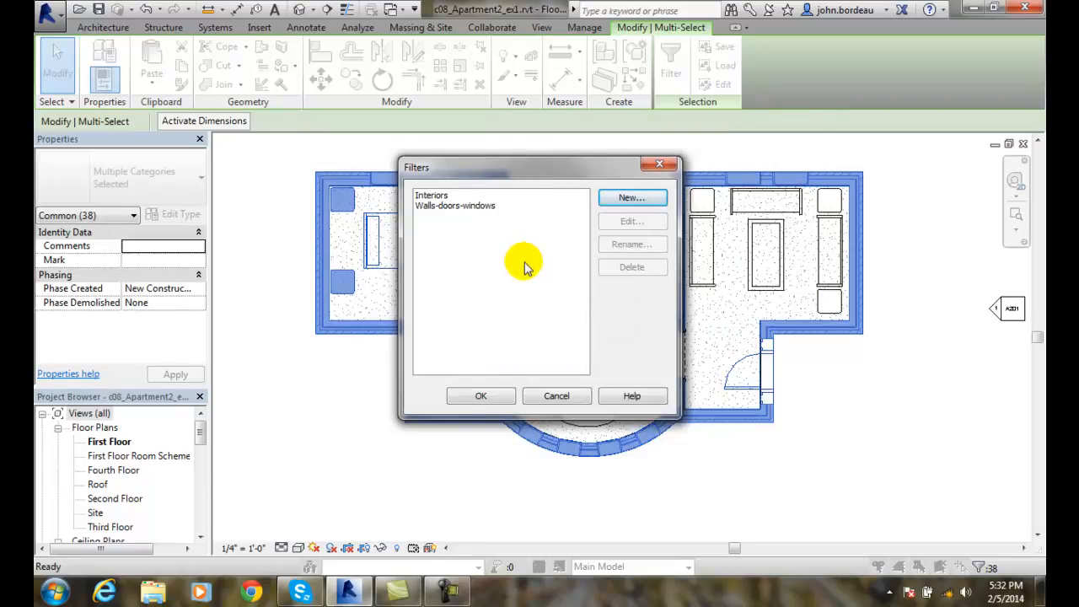
pyautogui.click(552, 397)
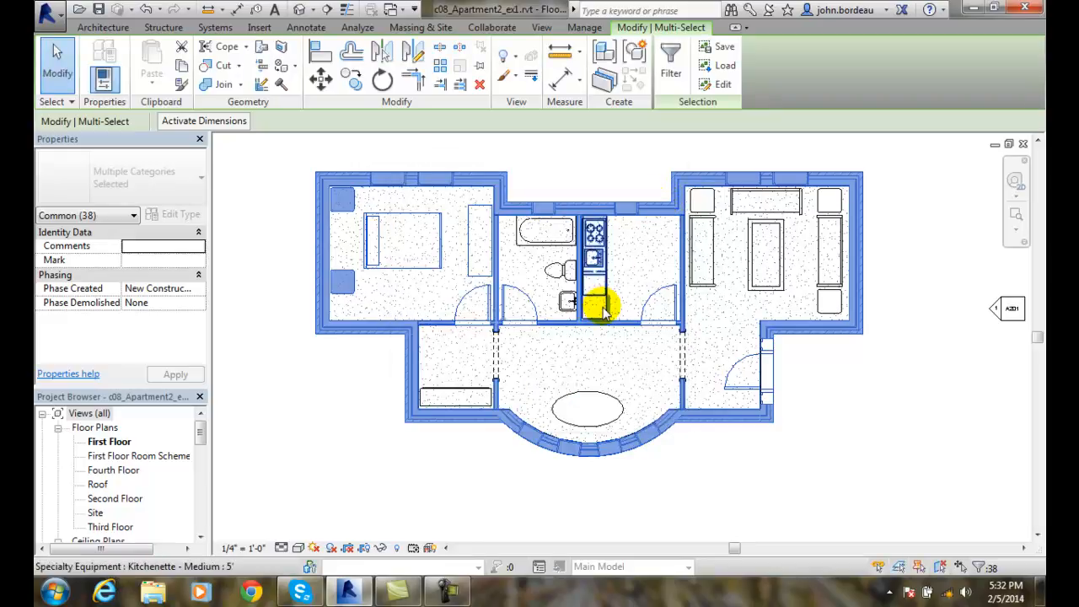
# Clear the selection, select the plan's upper-left area with a crossing window, and exclude Floors from the selection using the filter
pyautogui.press('Escape')
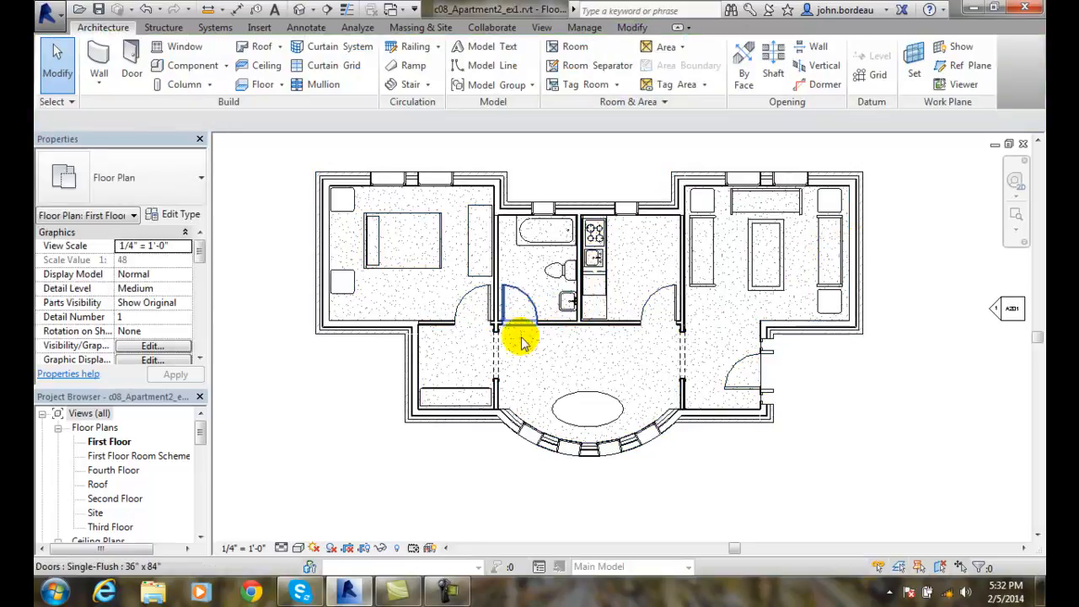
pyautogui.moveTo(525, 355); pyautogui.dragTo(152, 152)
pyautogui.click(50, 73)
pyautogui.moveTo(526, 357); pyautogui.dragTo(314, 161)
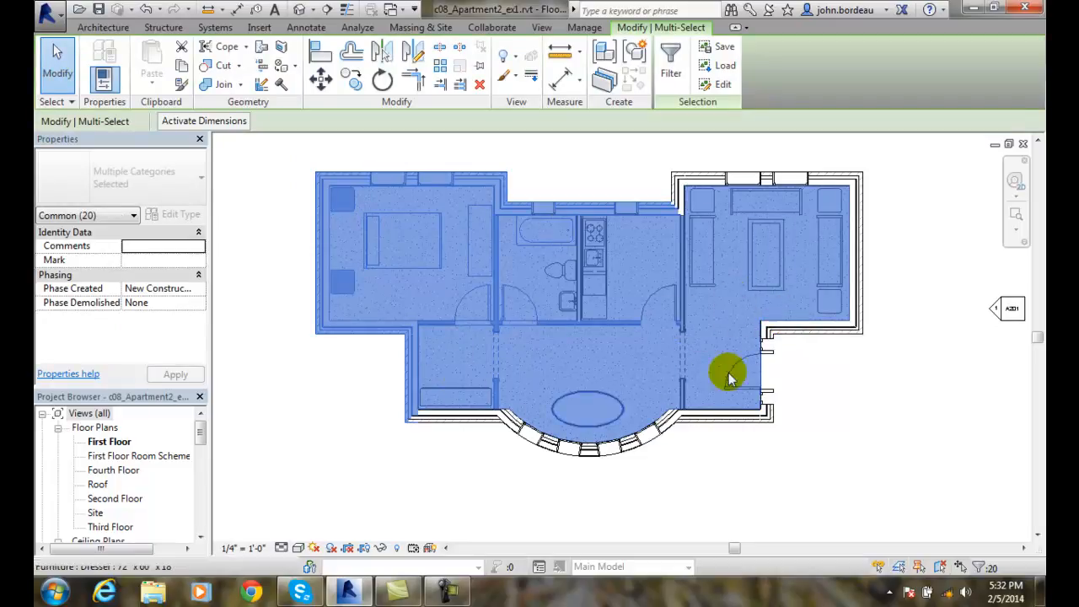
pyautogui.click(670, 66)
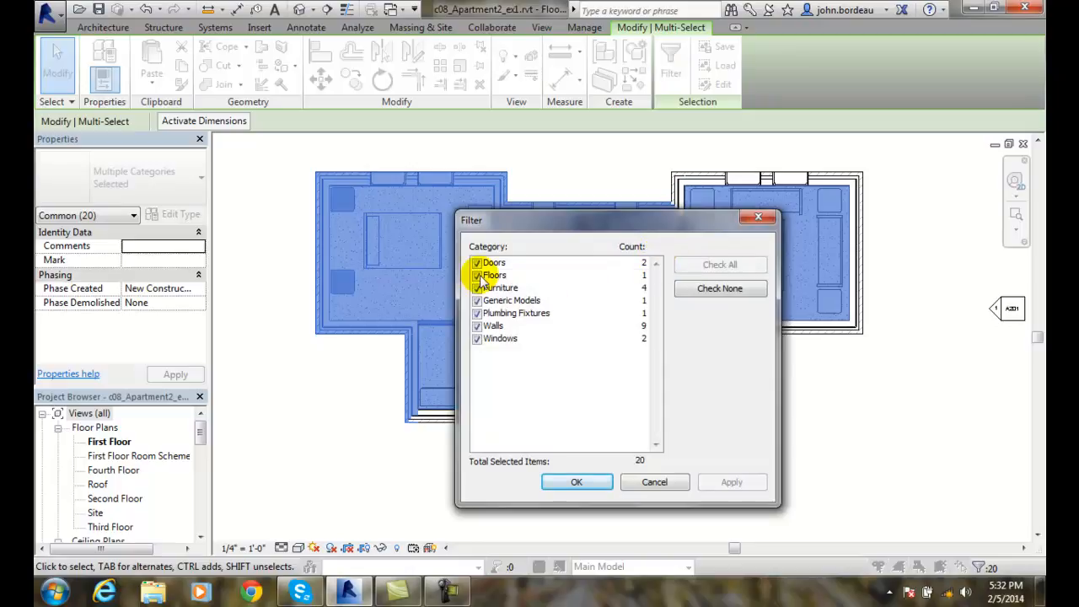
pyautogui.click(477, 274)
pyautogui.click(732, 482)
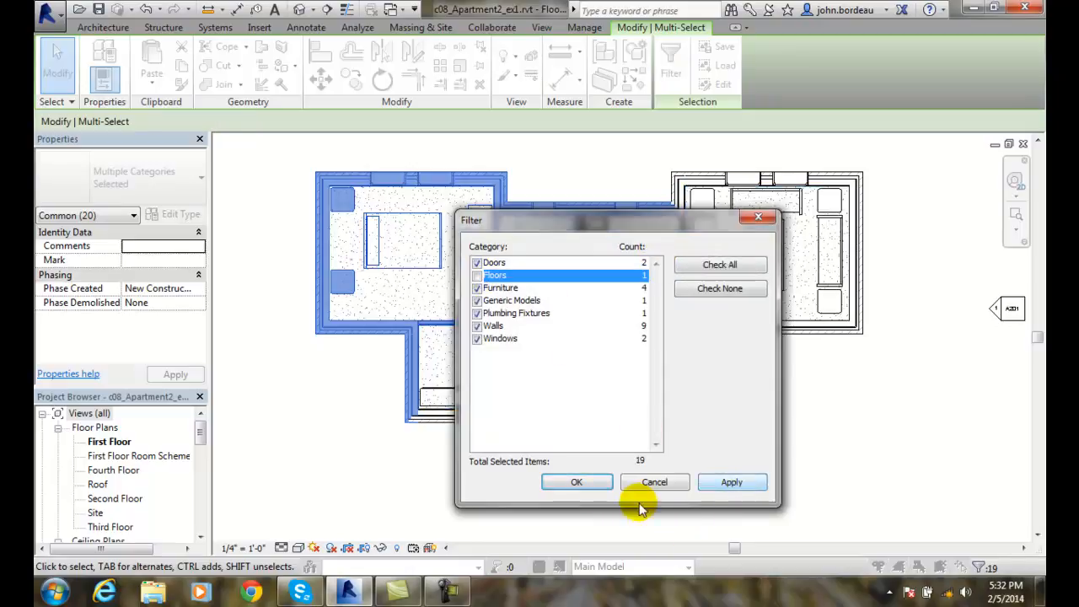
# Exclude Generic Models, Plumbing Fixtures and Furniture from the selection as well, leaving only Doors, Walls and Windows checked in the filter
pyautogui.moveTo(583, 220)
pyautogui.mouseDown()
pyautogui.moveTo(791, 169)
pyautogui.moveTo(744, 392)
pyautogui.moveTo(759, 178)
pyautogui.mouseUp()
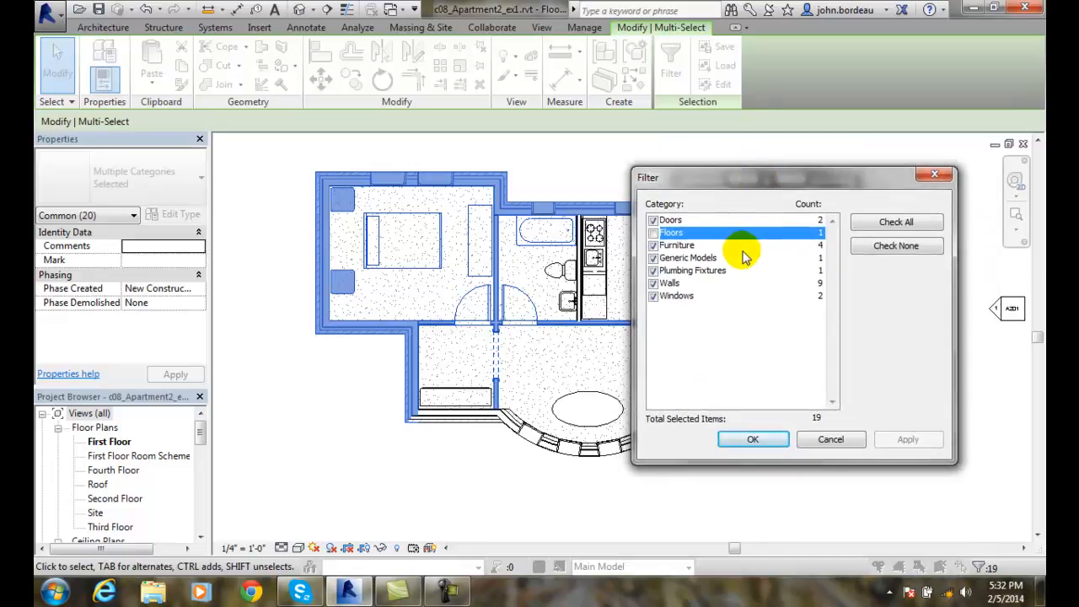
pyautogui.click(654, 258)
pyautogui.click(654, 270)
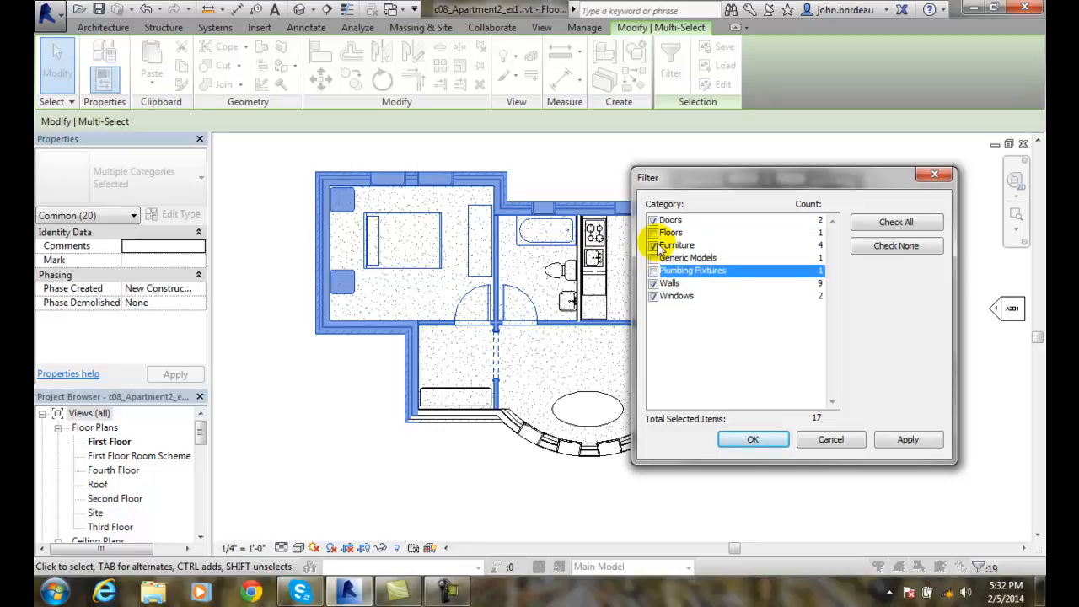
pyautogui.click(654, 246)
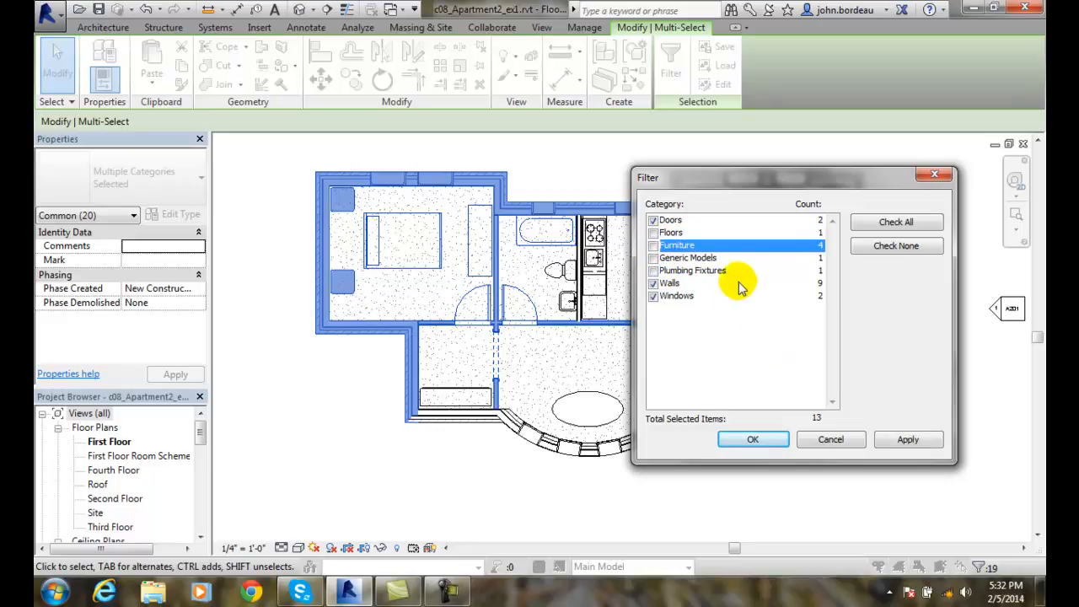
pyautogui.click(908, 440)
pyautogui.moveTo(738, 181); pyautogui.dragTo(801, 141)
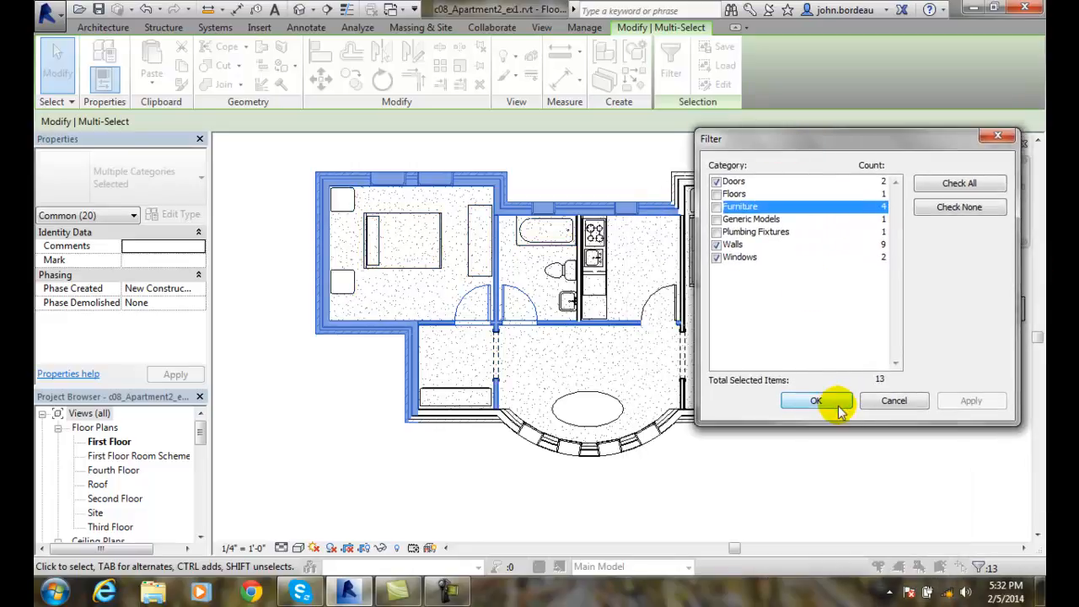
pyautogui.click(827, 401)
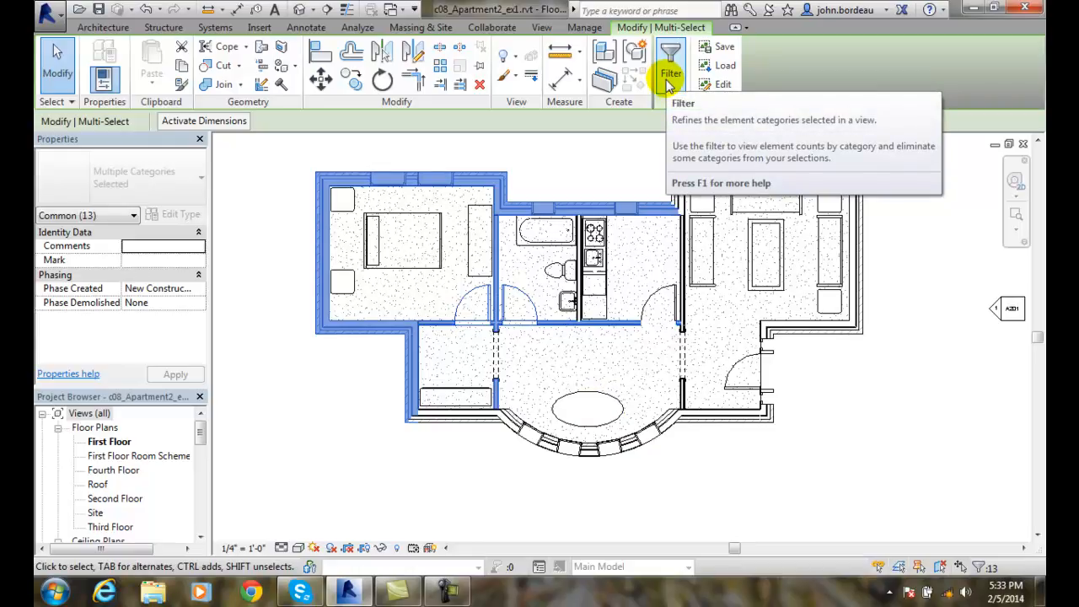
# Replace the selection with a crossing window over the left half of the plan and filter out Floors and Generic Models
pyautogui.click(633, 147)
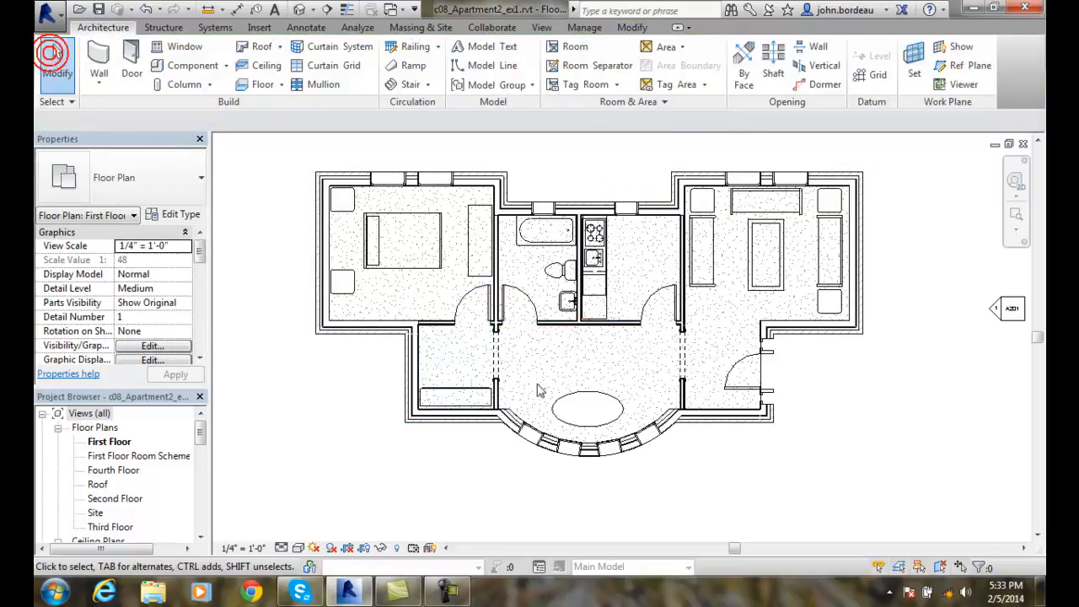
pyautogui.moveTo(550, 475); pyautogui.dragTo(253, 149)
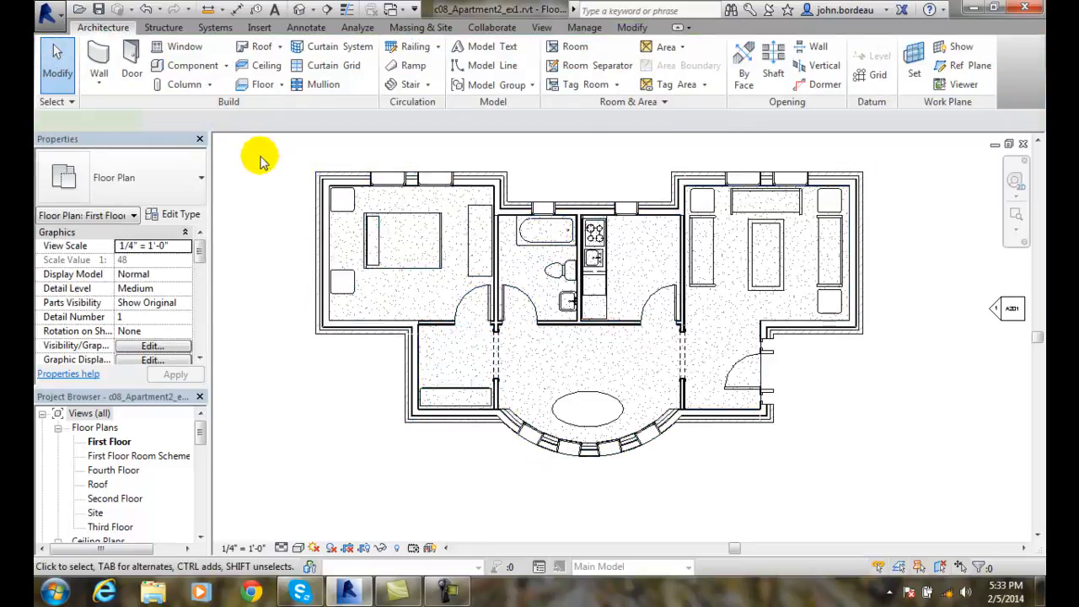
pyautogui.click(670, 61)
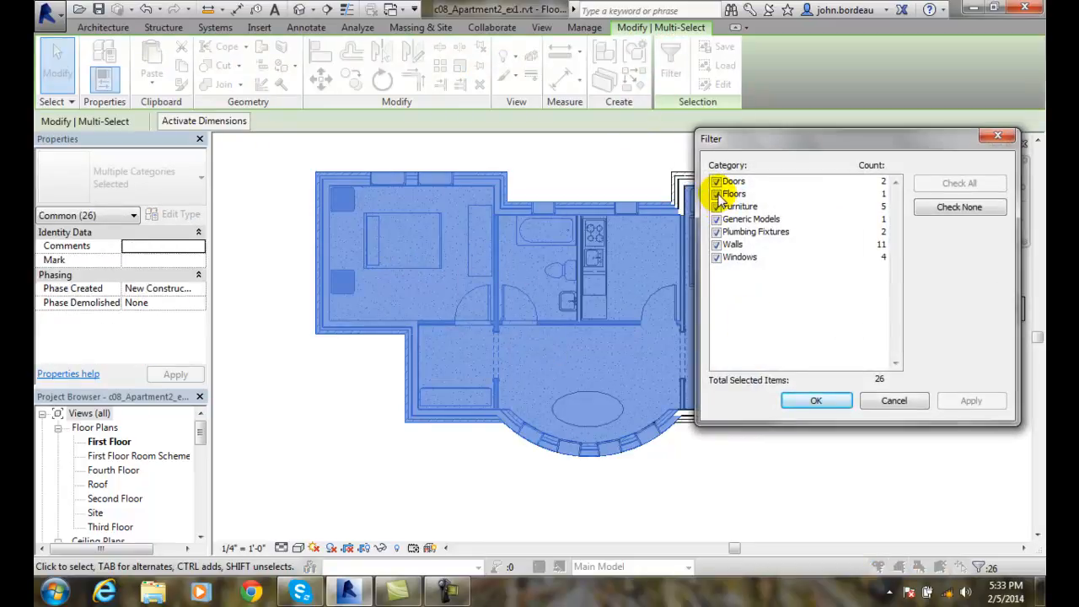
pyautogui.click(716, 194)
pyautogui.click(716, 219)
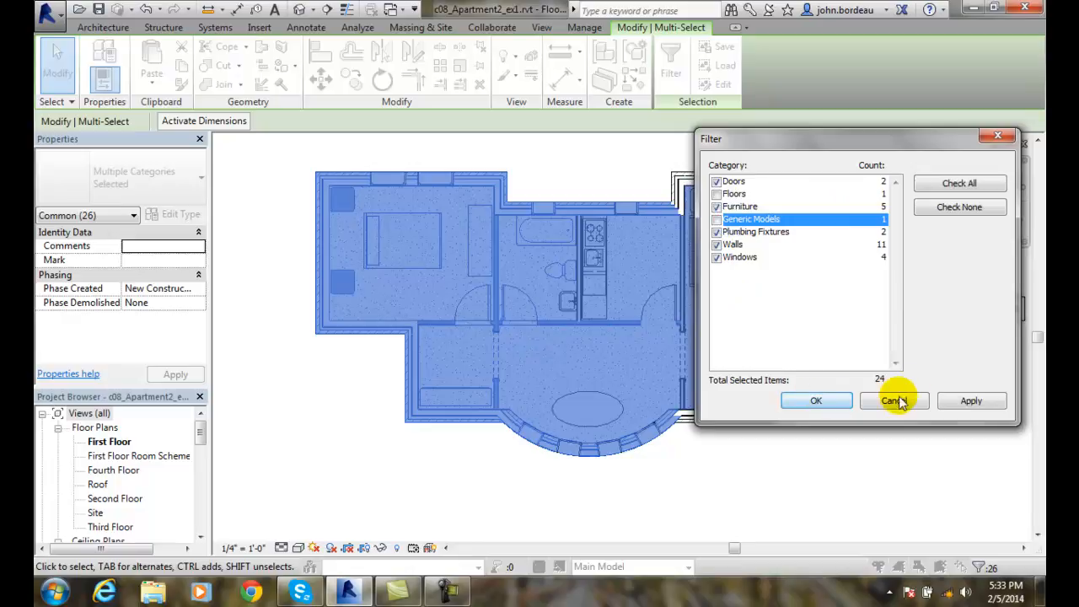
pyautogui.click(972, 401)
pyautogui.click(816, 401)
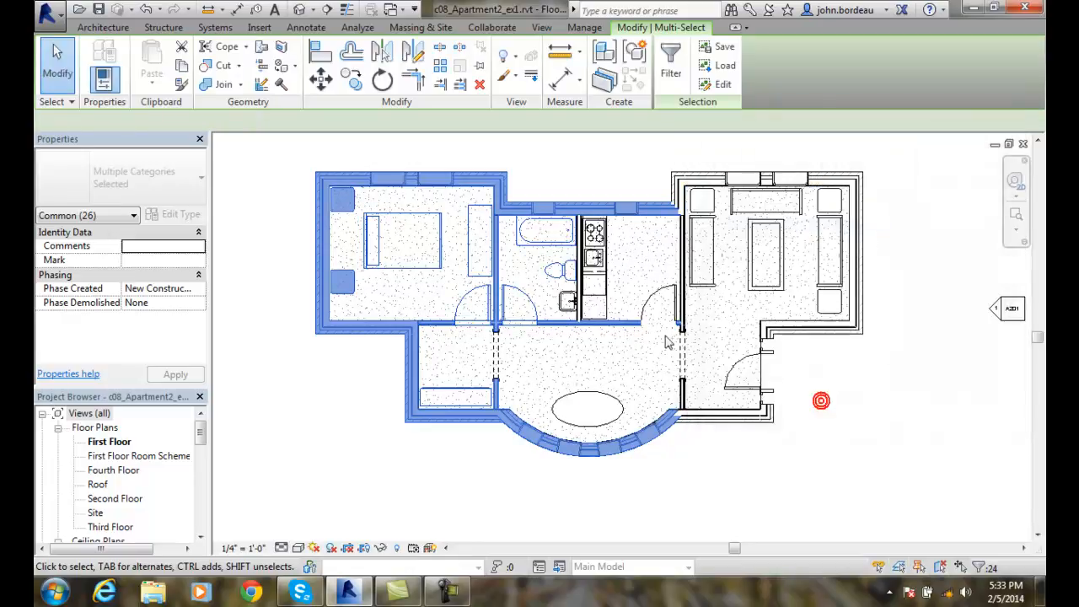